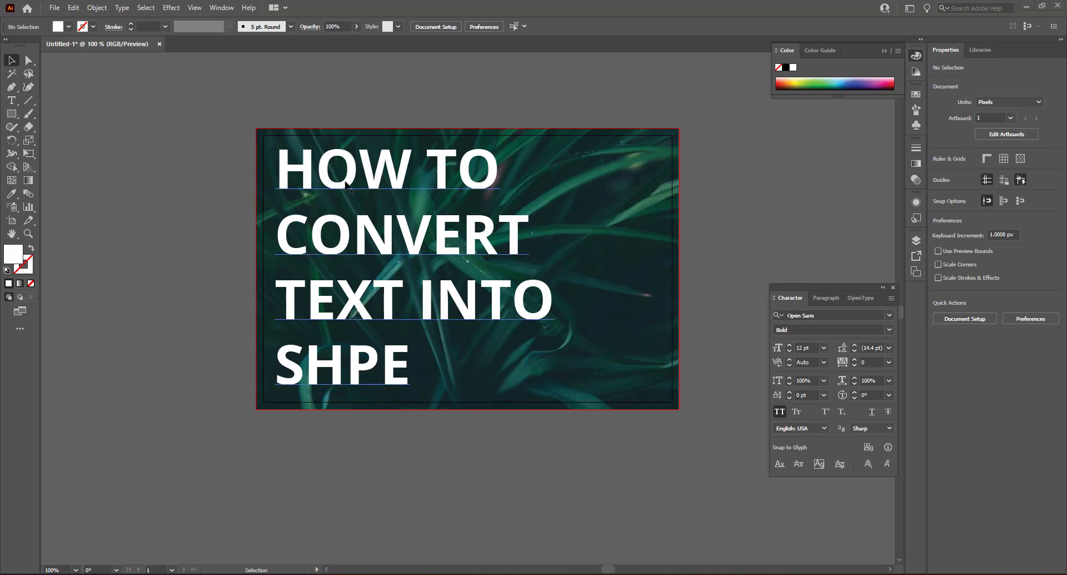
click(346, 182)
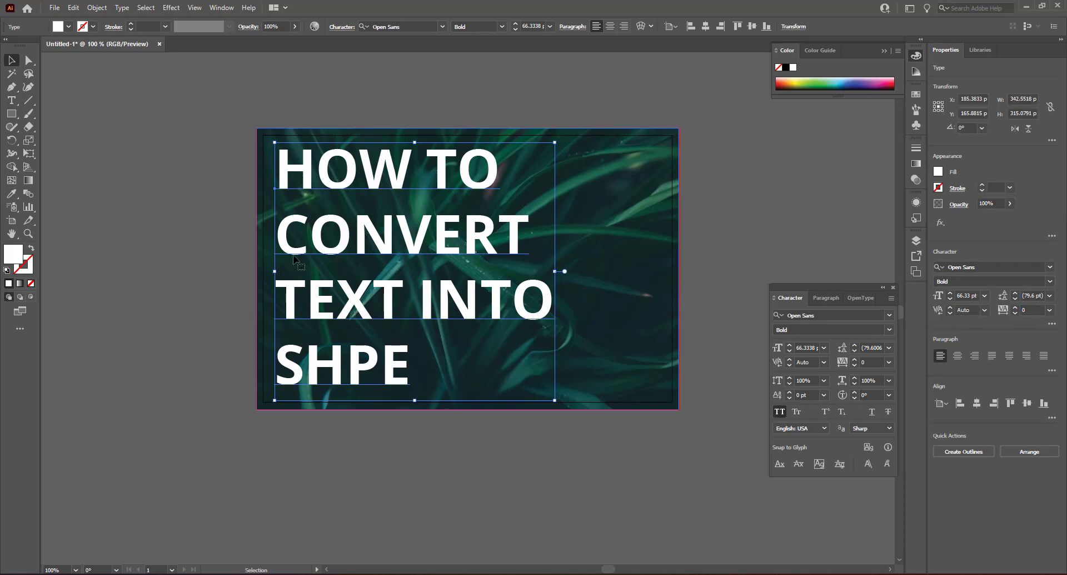
click(170, 167)
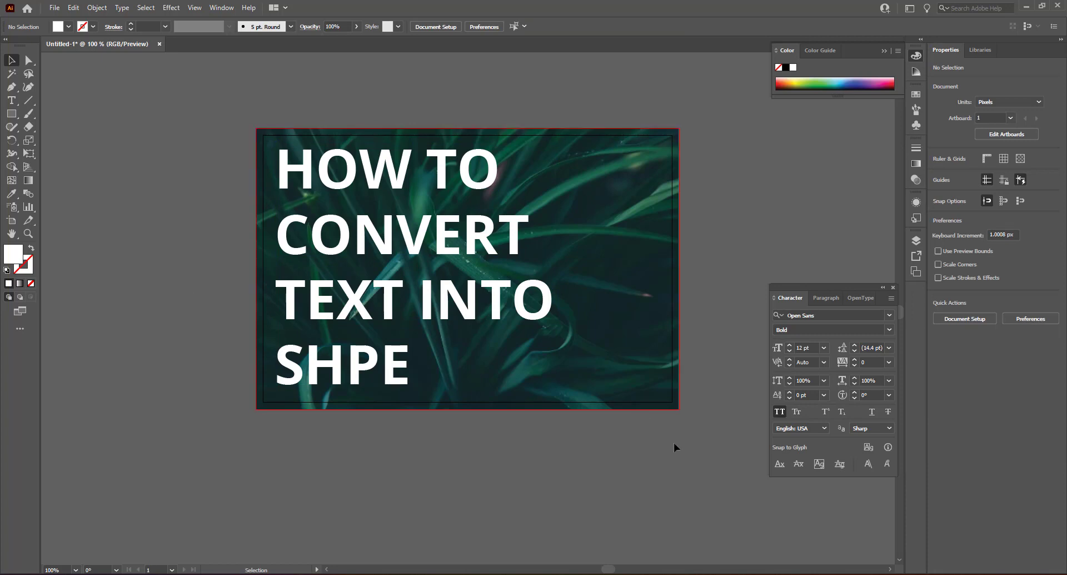
click(349, 177)
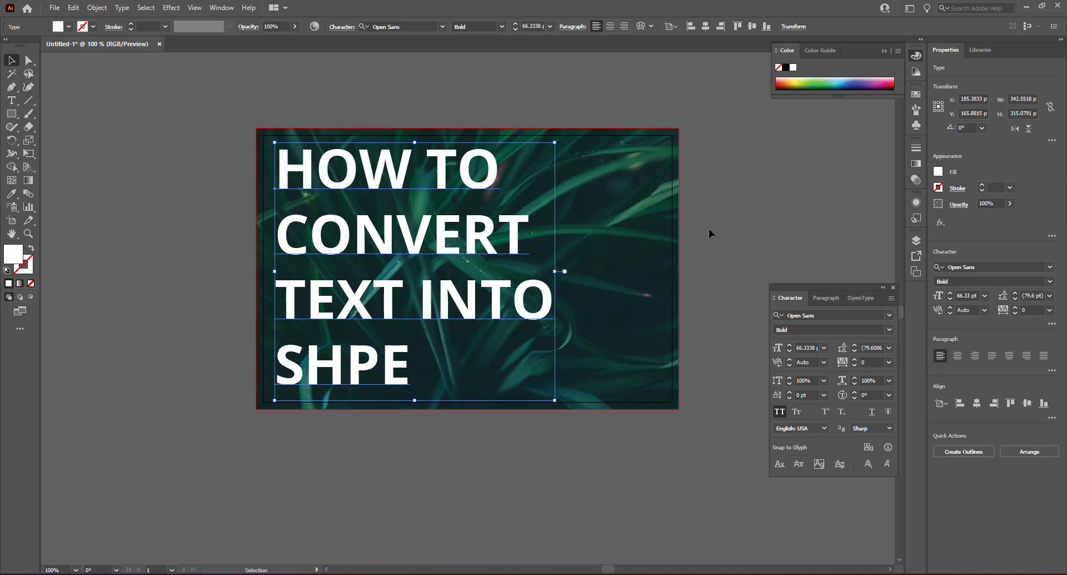
click(674, 203)
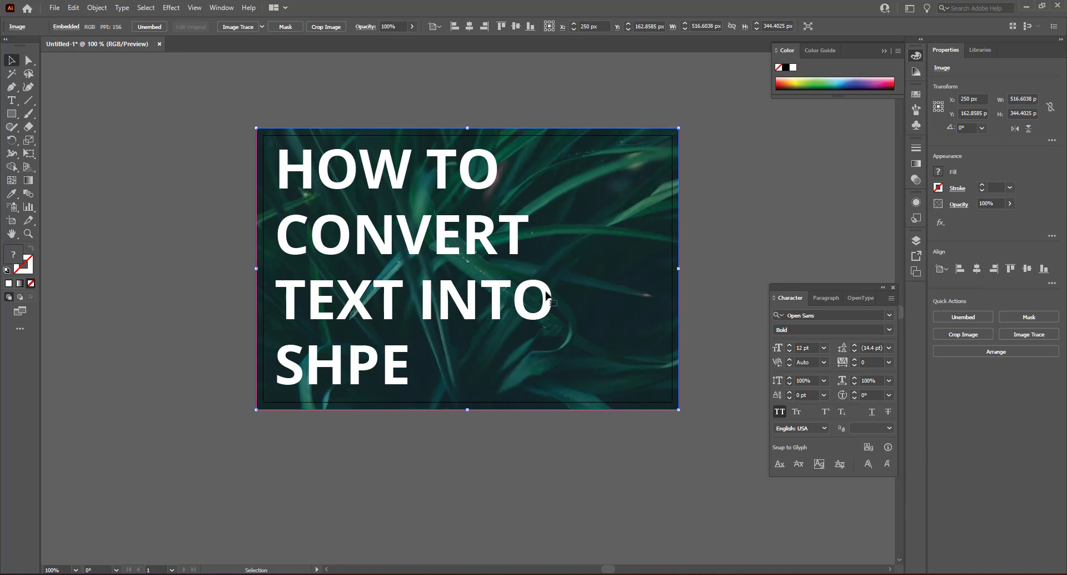
- Expand the "HOW TO CONVERT TEXT INTO SHPE" text object into editable vector shapes
click(349, 167)
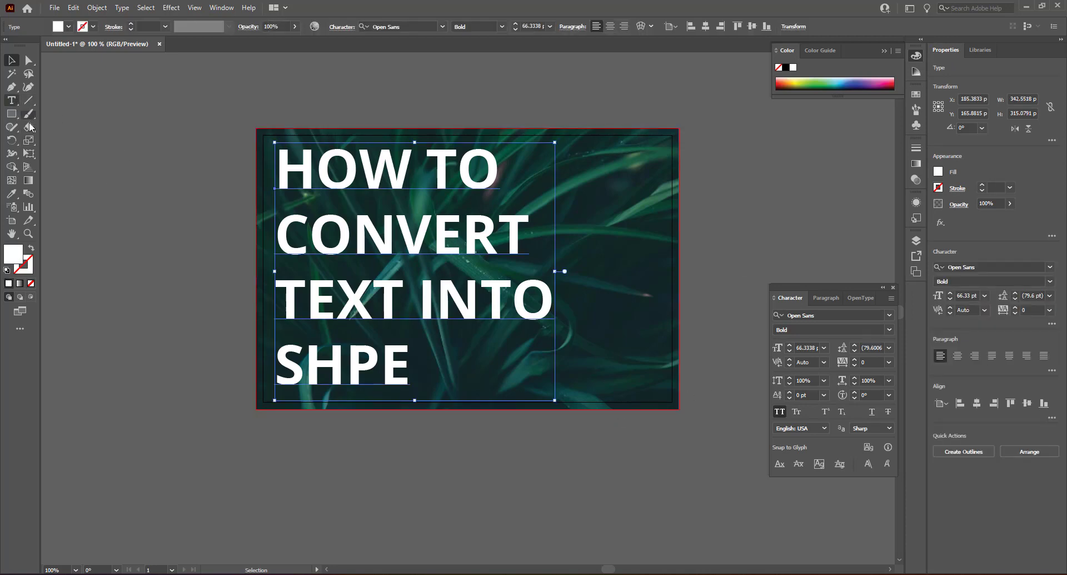
click(17, 102)
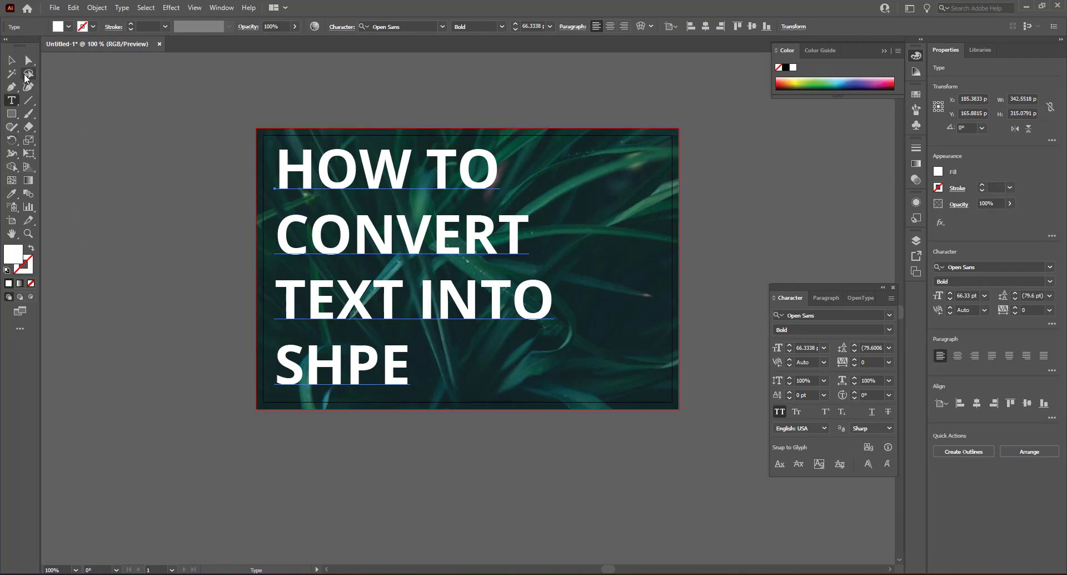
click(11, 60)
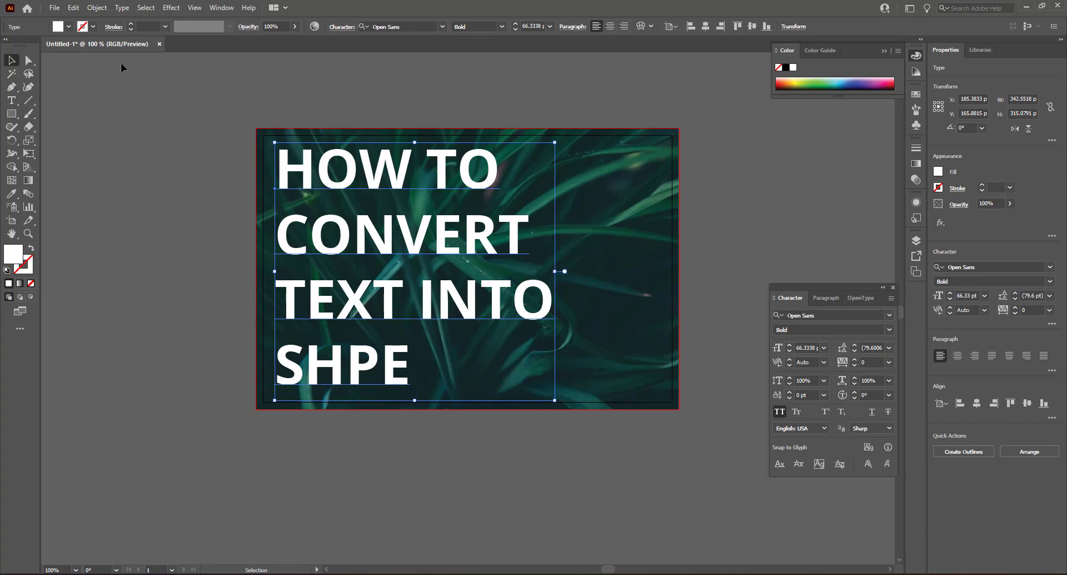
click(97, 8)
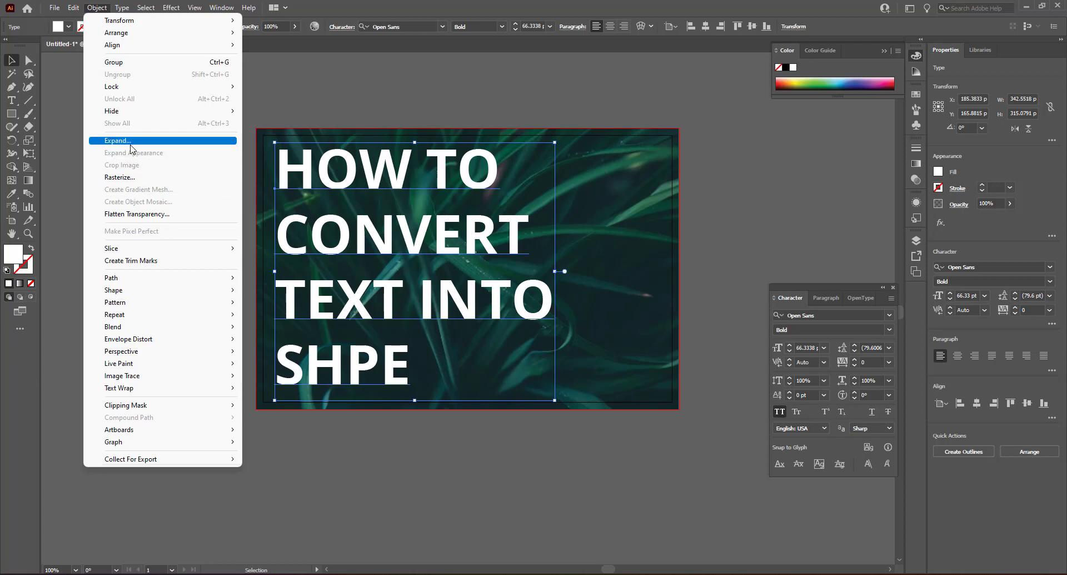
click(128, 145)
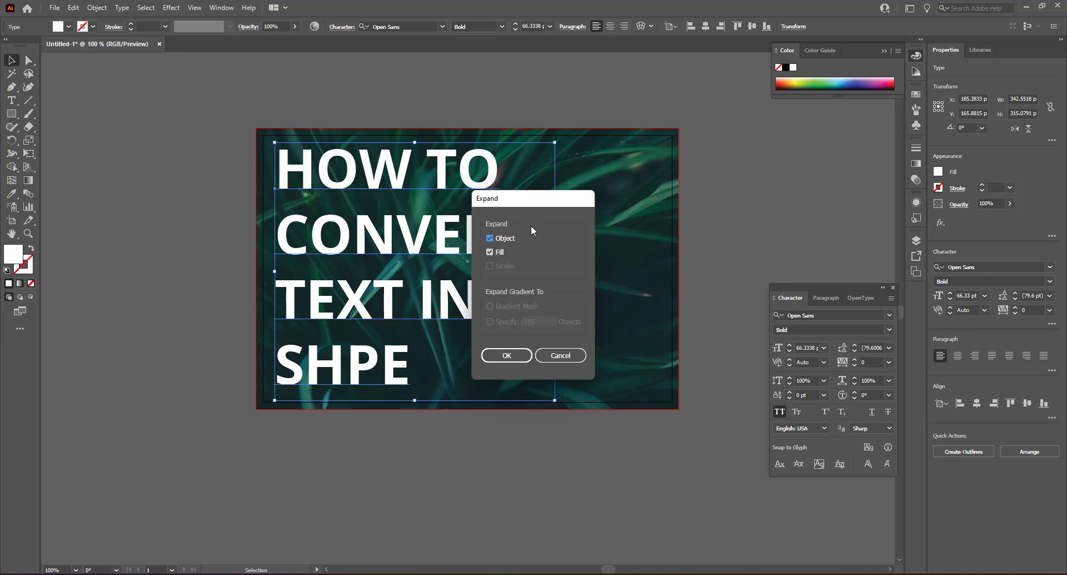
click(490, 253)
click(507, 356)
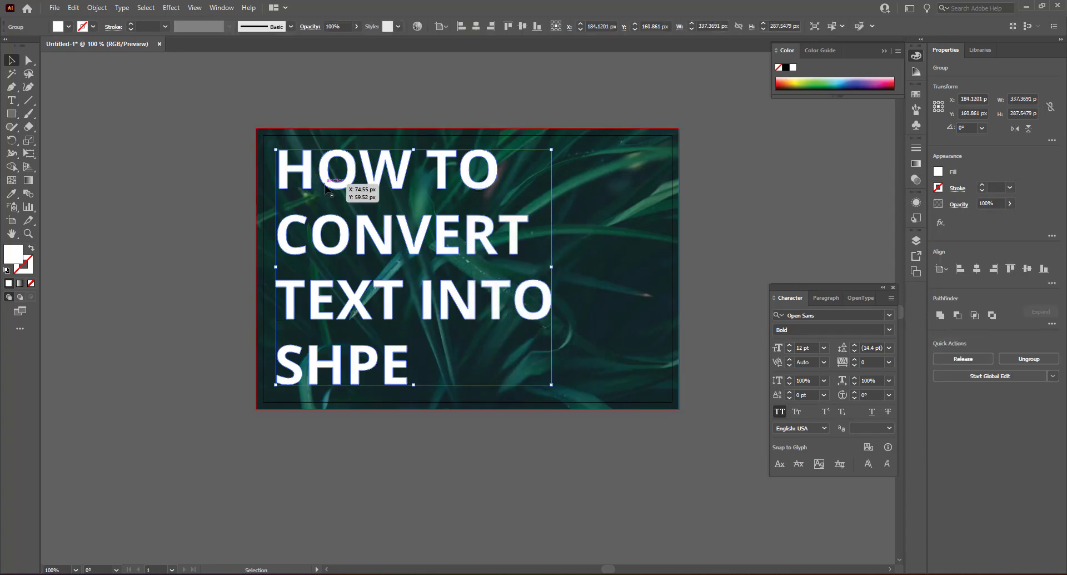
click(97, 7)
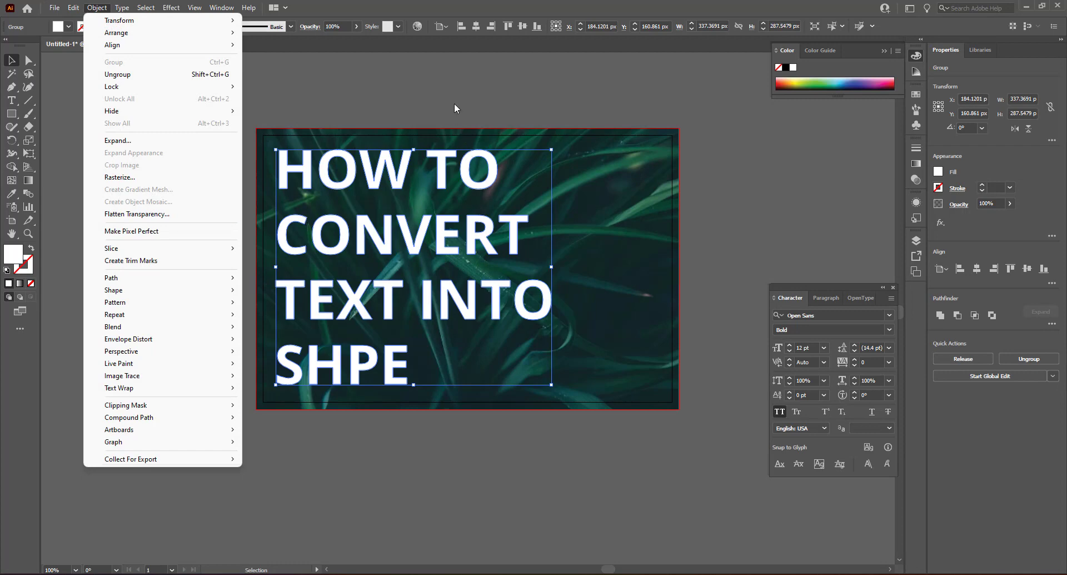
click(454, 131)
click(442, 163)
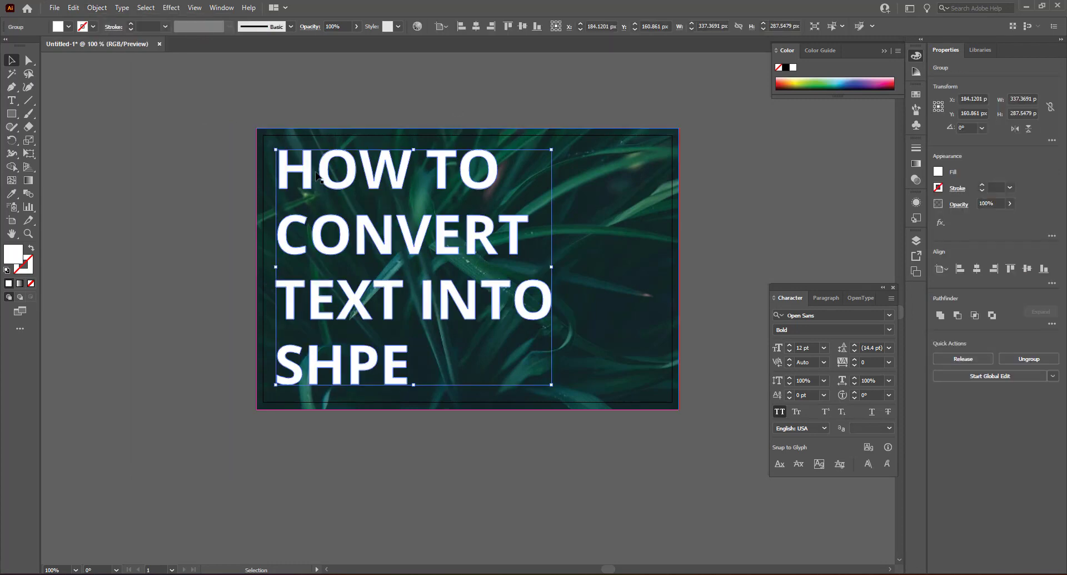
click(397, 97)
click(354, 280)
click(212, 119)
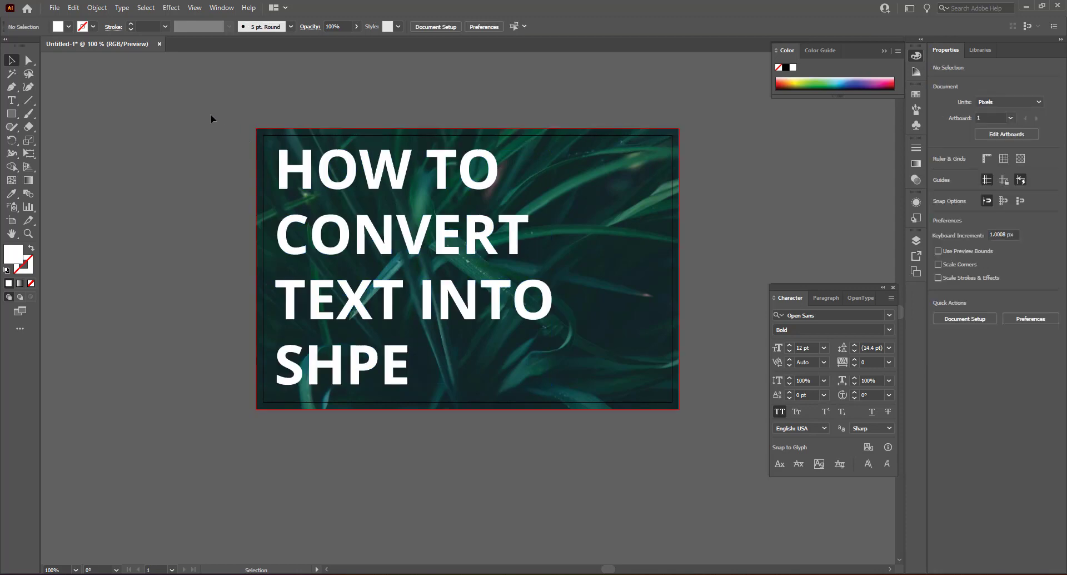
click(334, 170)
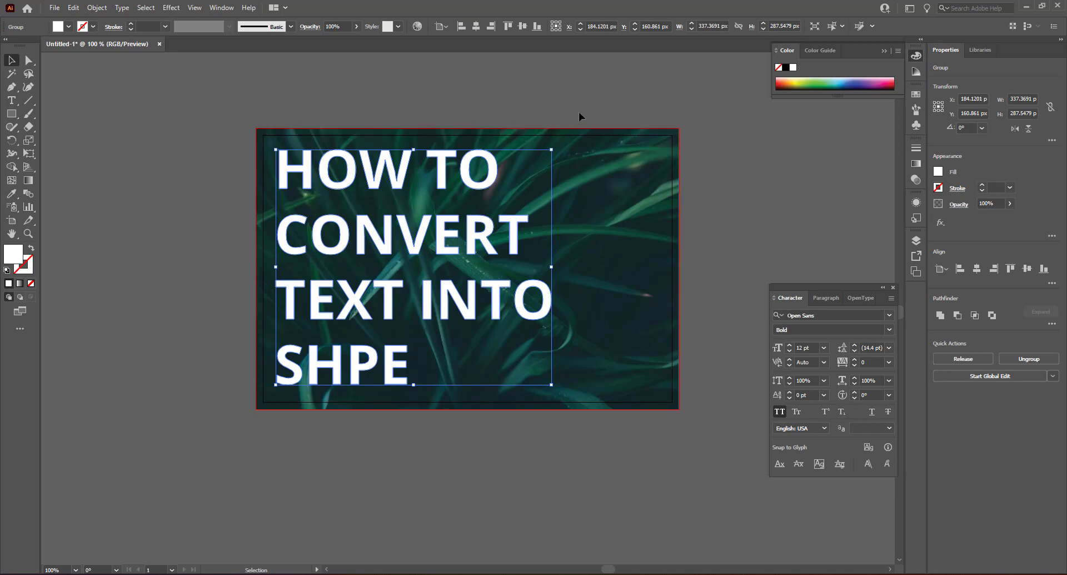
click(301, 101)
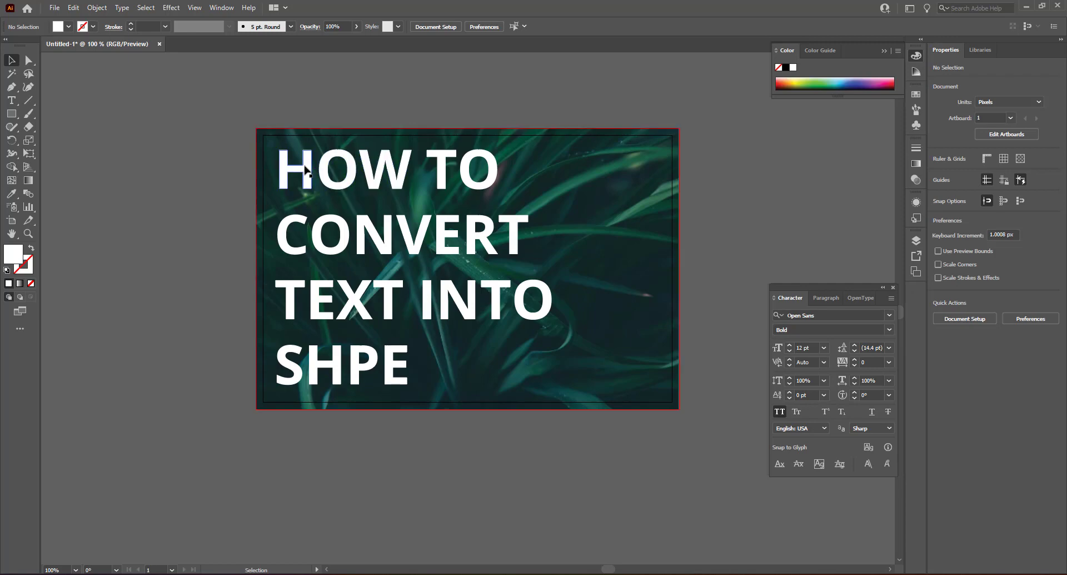
double_click(308, 167)
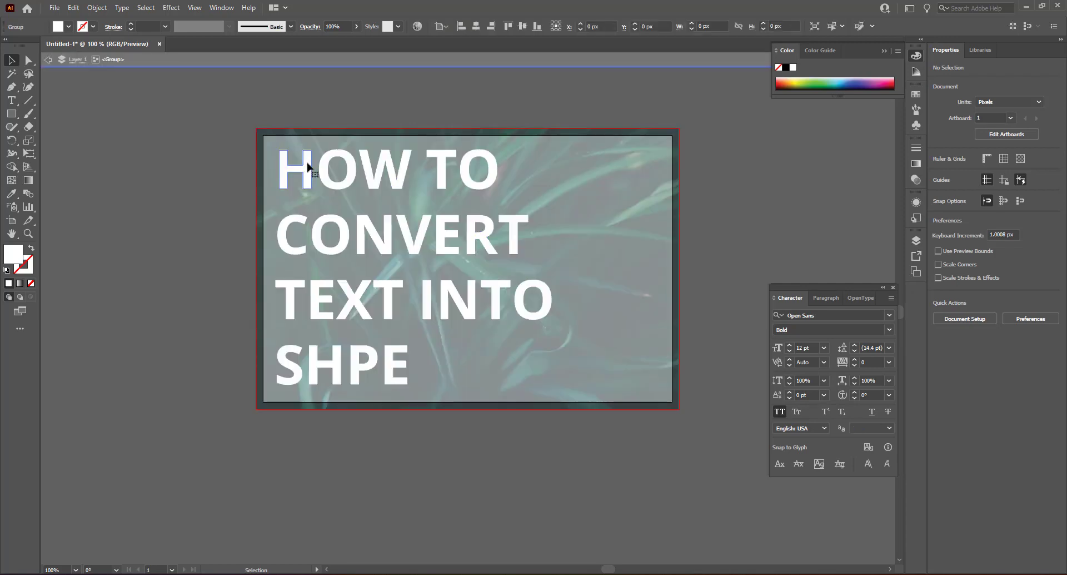
double_click(348, 97)
- Fill the expanded letter group with the Orange, Yellow gradient preset and deselect it
click(313, 165)
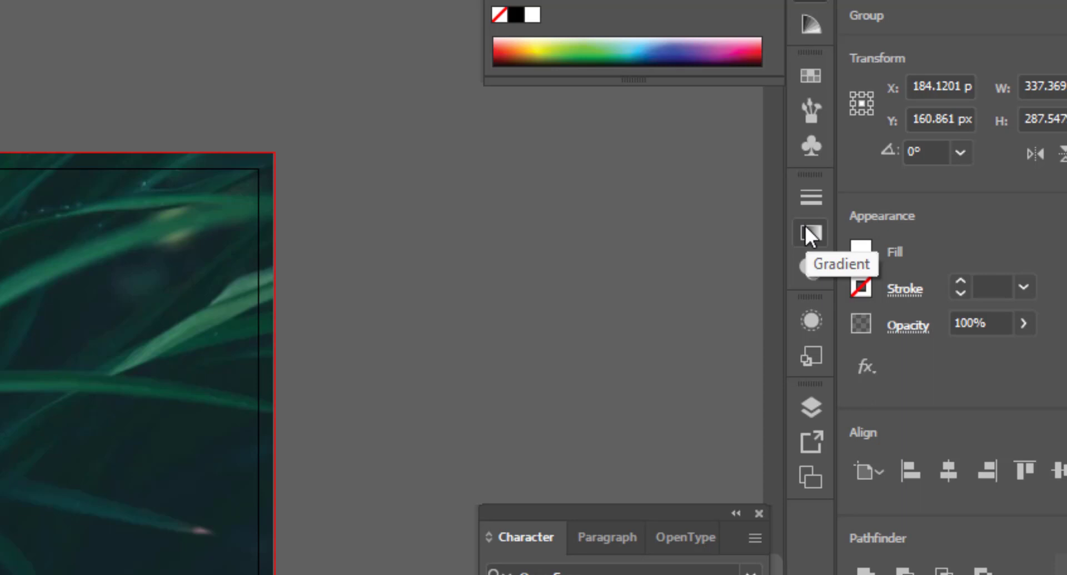
click(811, 233)
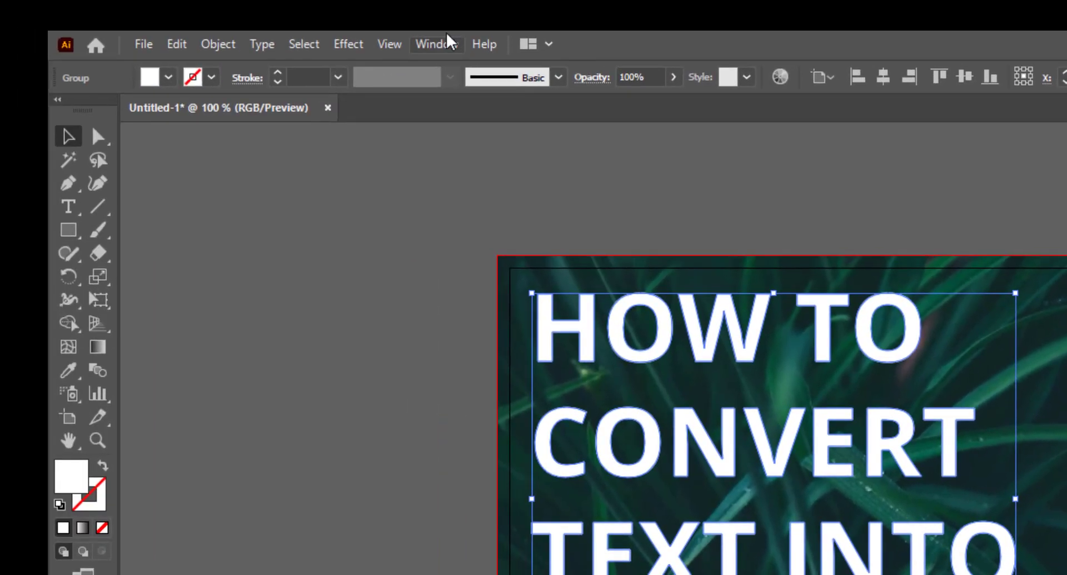
click(448, 41)
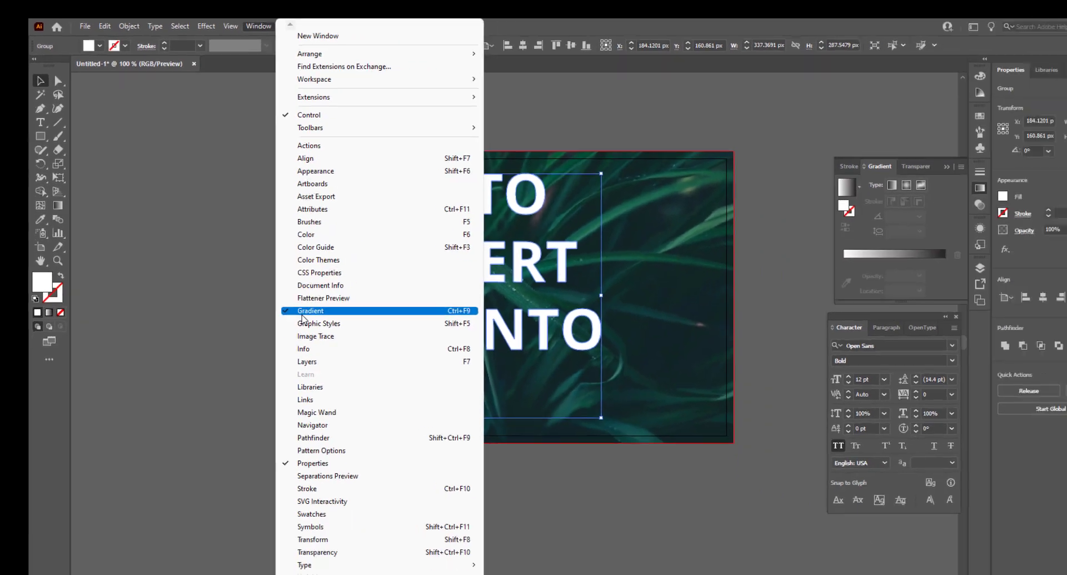
key(Return)
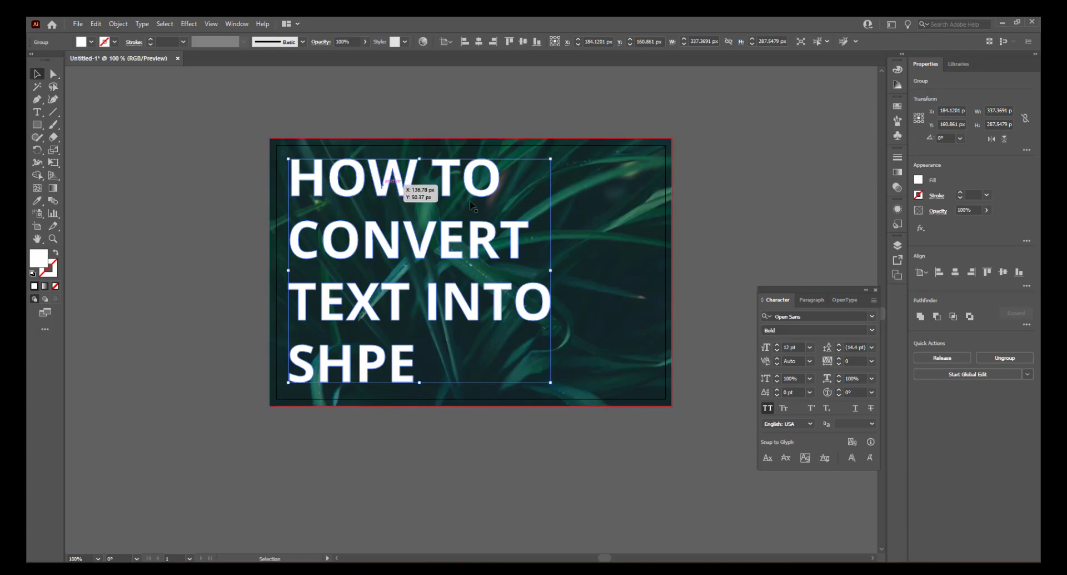
click(897, 173)
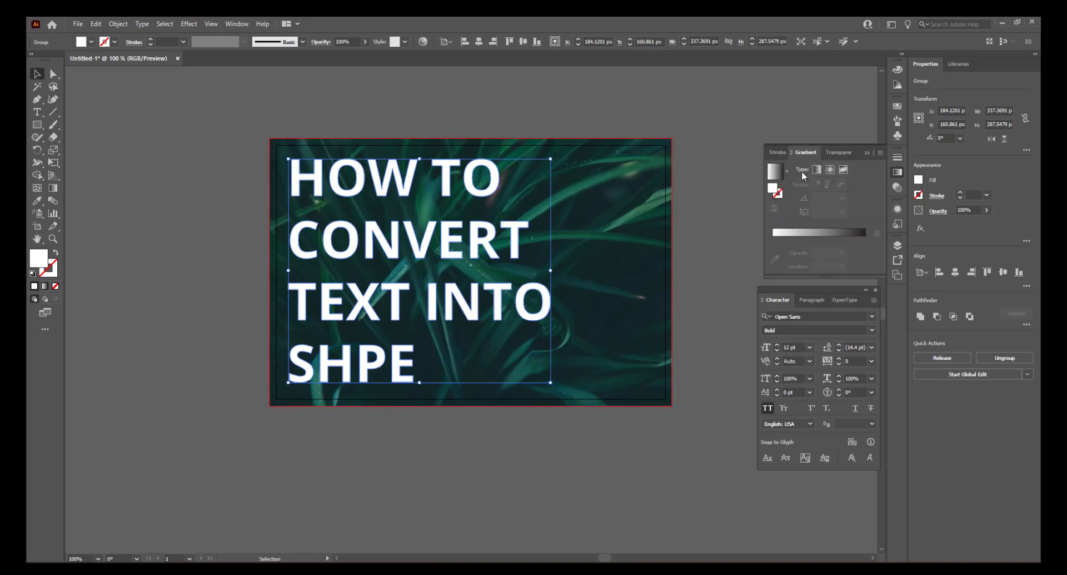
click(787, 171)
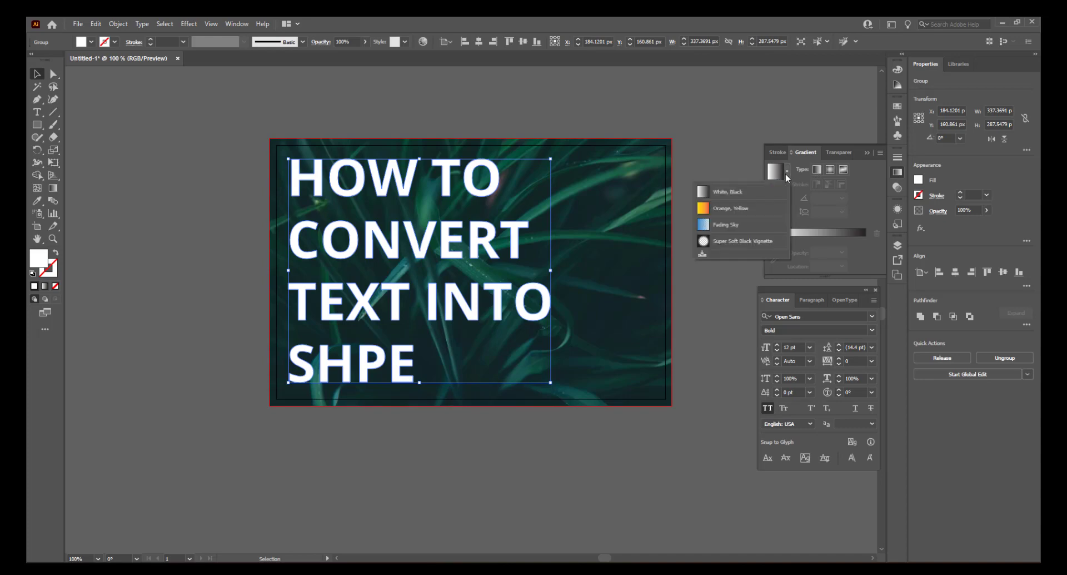
click(730, 209)
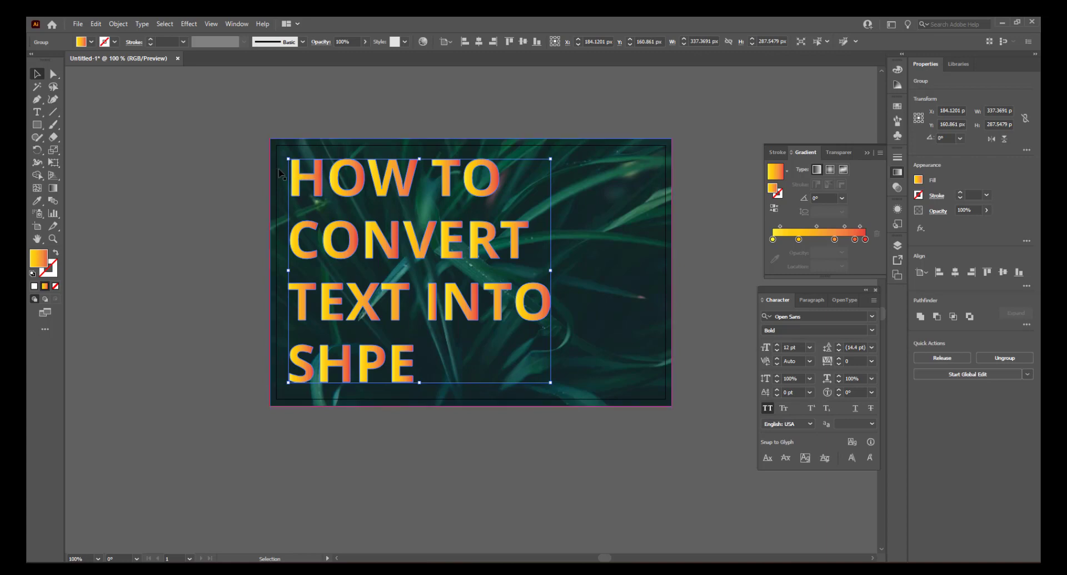
click(223, 203)
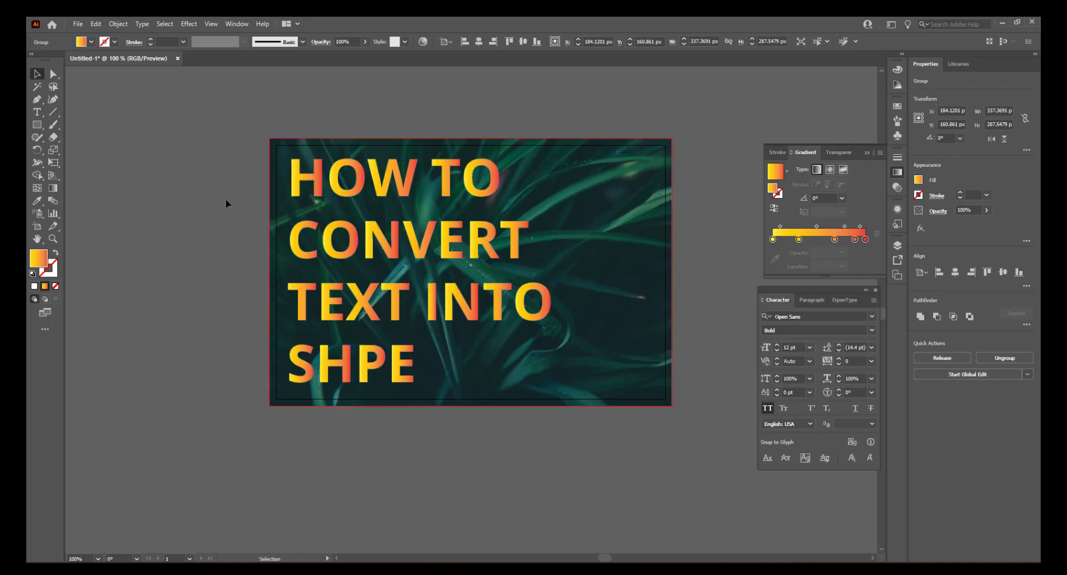
- Make the gradient-filled letter group a compound path so one gradient spans all the letters
click(335, 174)
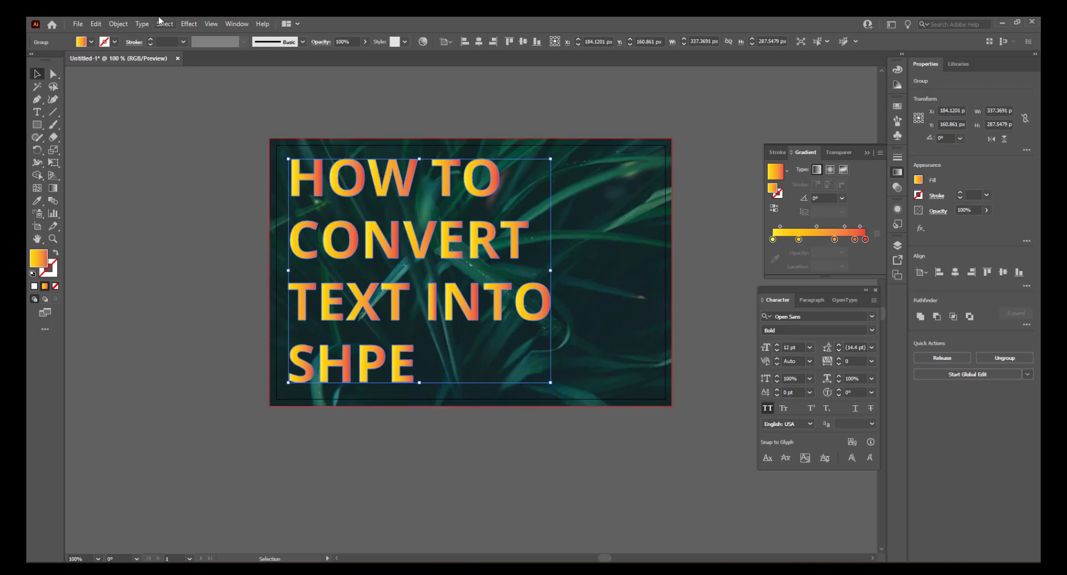
click(119, 25)
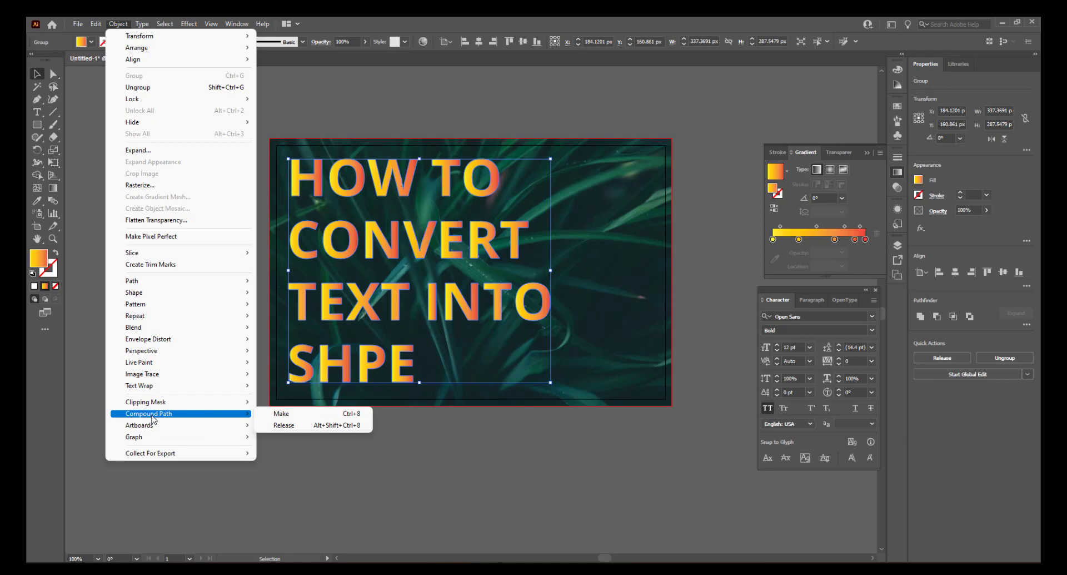
click(280, 414)
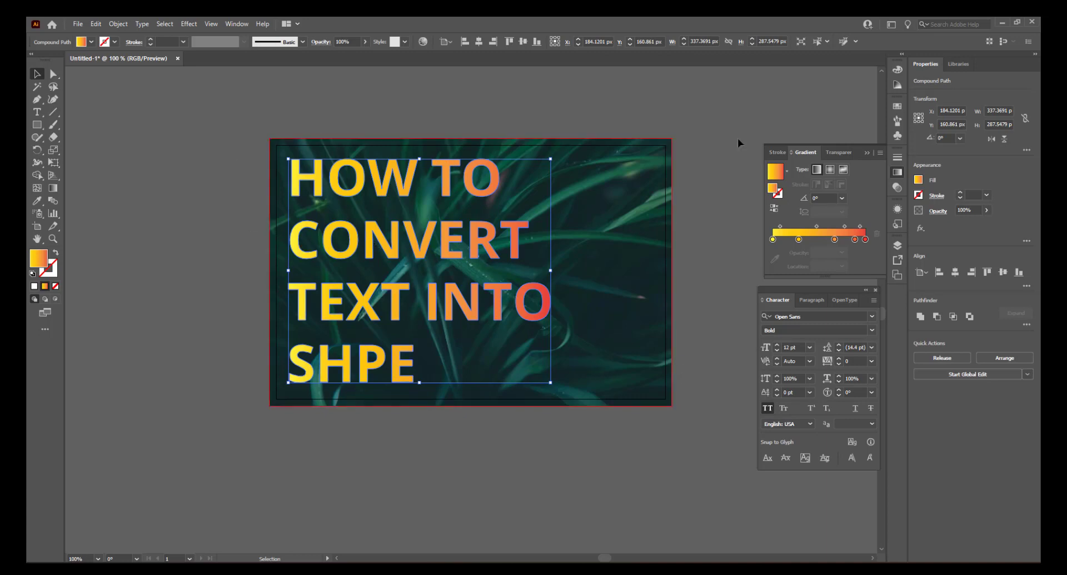
click(676, 116)
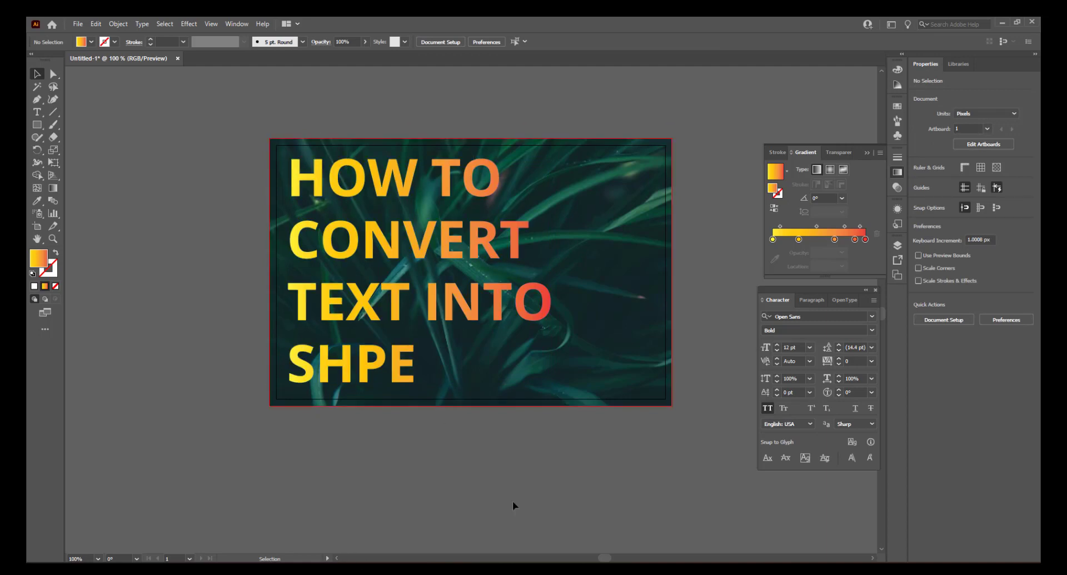
click(318, 173)
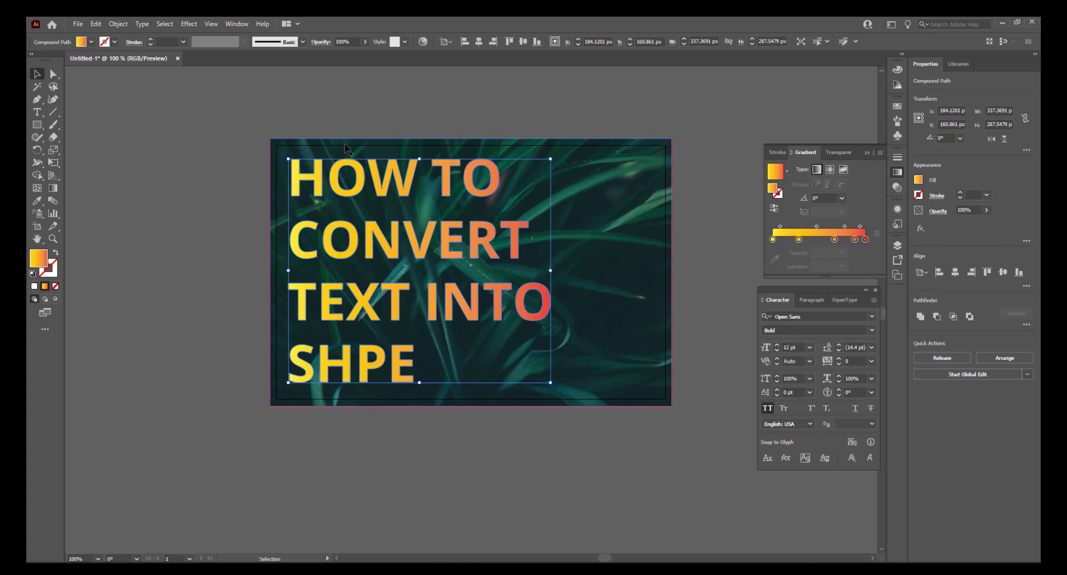
click(290, 117)
click(305, 149)
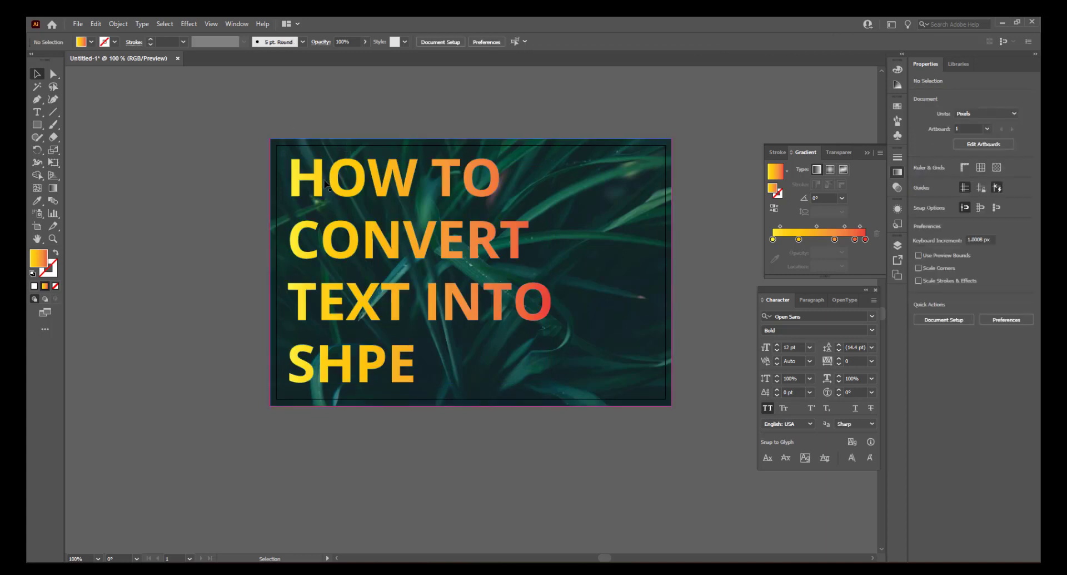
click(322, 179)
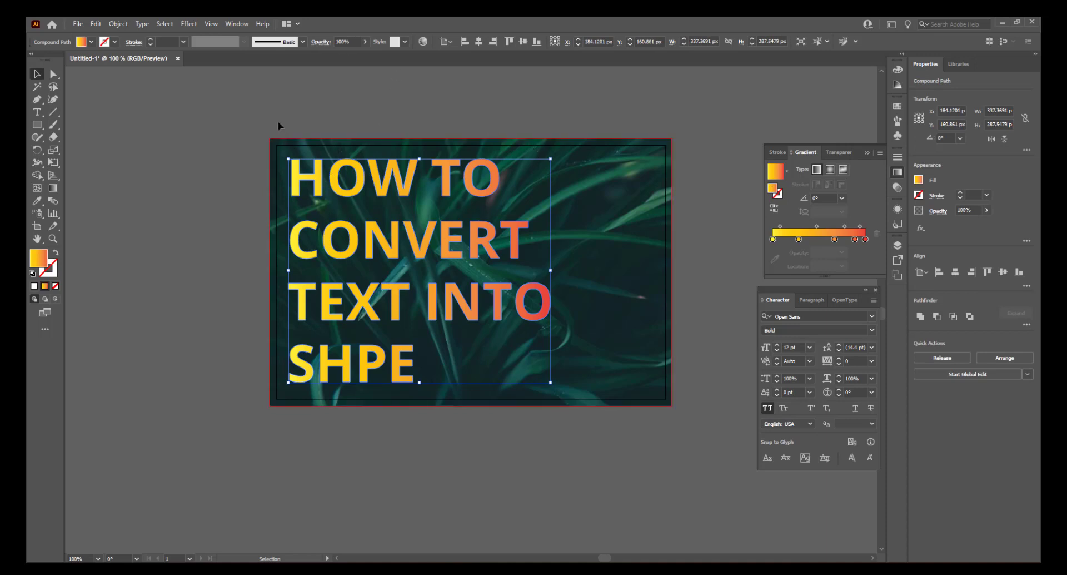
click(224, 132)
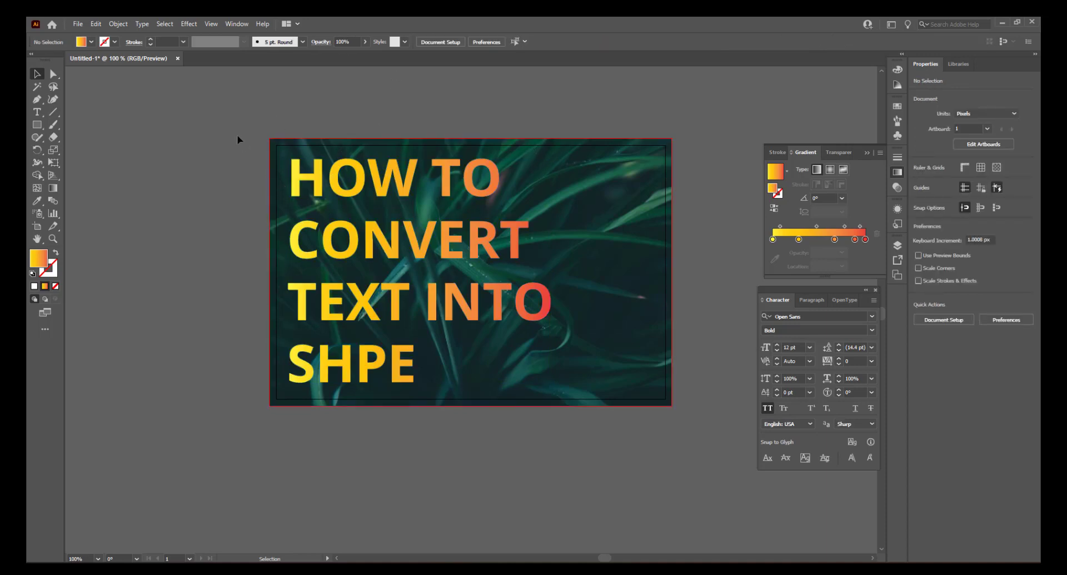
drag(238, 101, 484, 322)
click(418, 102)
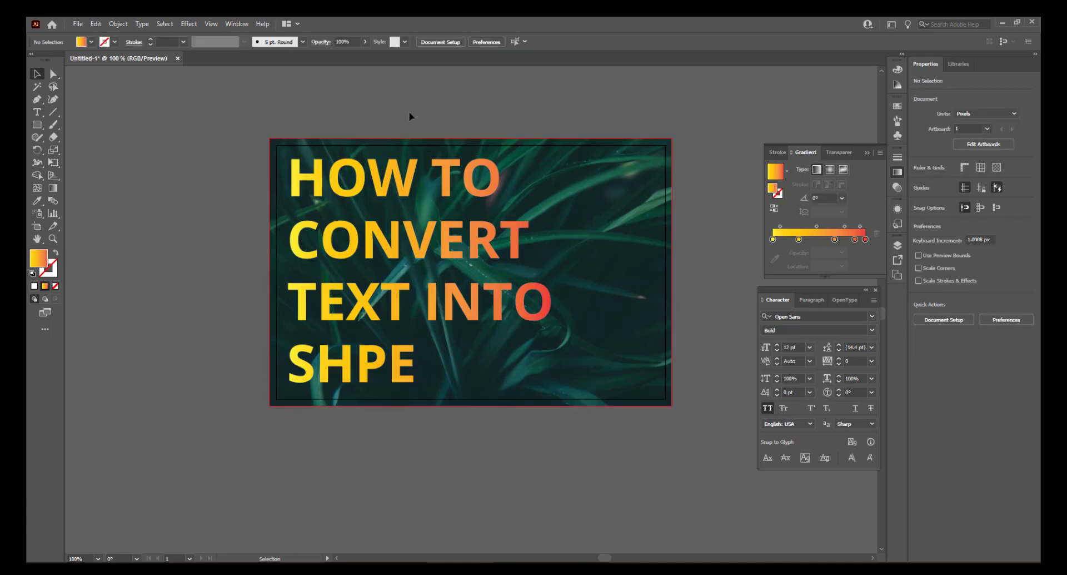
- Make a clipping mask from the compound-path lettering and the green leaf background image so the photo fills the letters, and leave it deselected
click(357, 167)
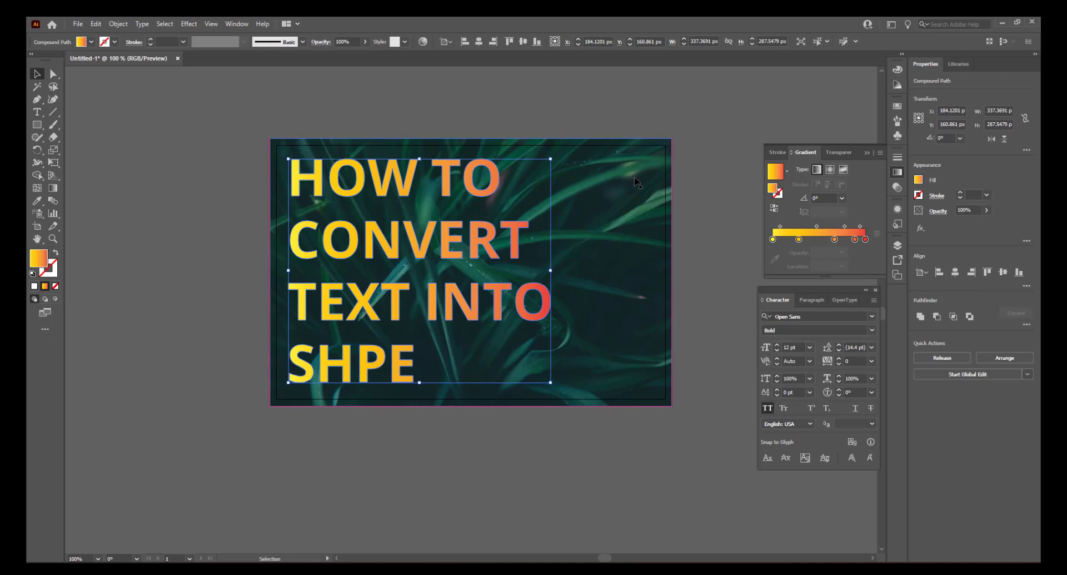
key(shift)
shift+click(636, 182)
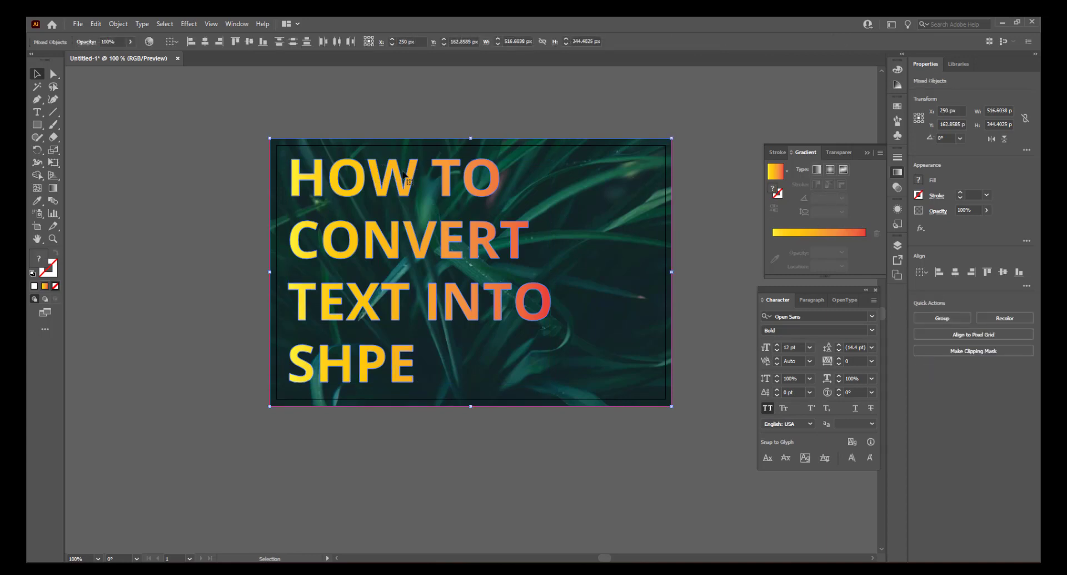
mouse_move(395, 177)
mouse_down()
mouse_move(377, 176)
mouse_move(399, 174)
mouse_up()
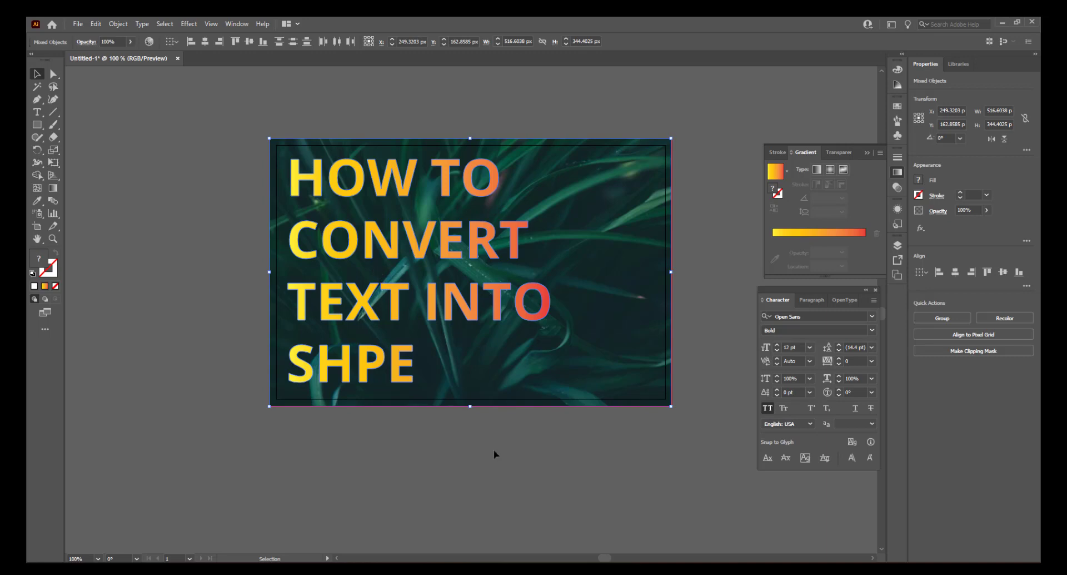
click(118, 24)
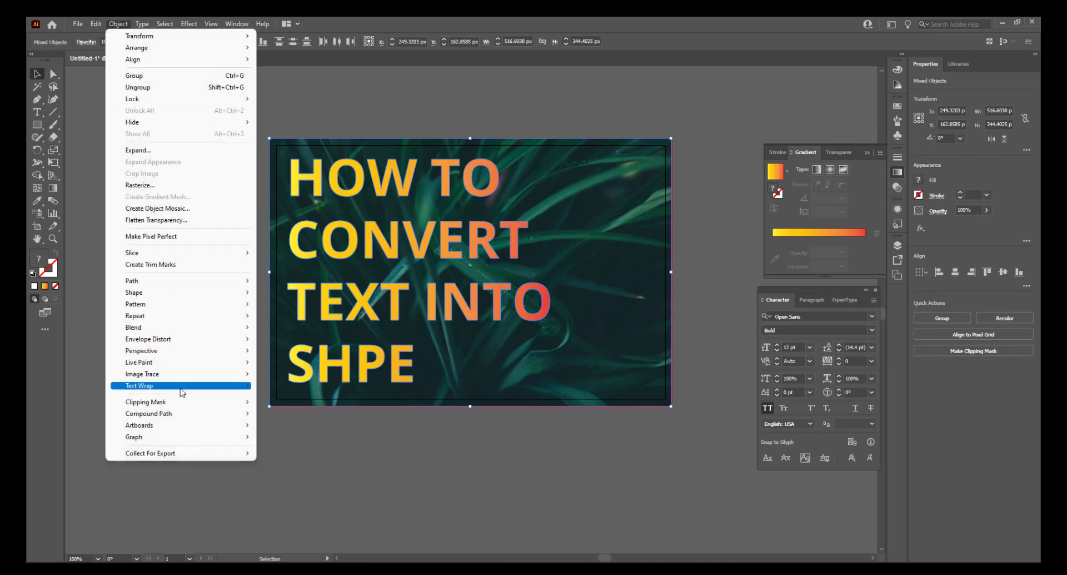
mouse_move(178, 406)
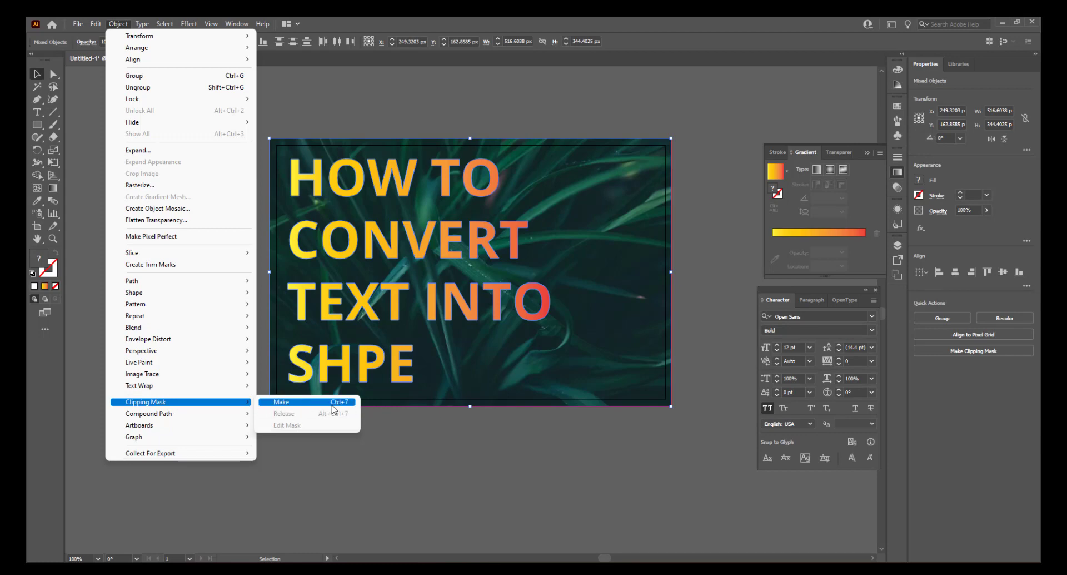
click(290, 404)
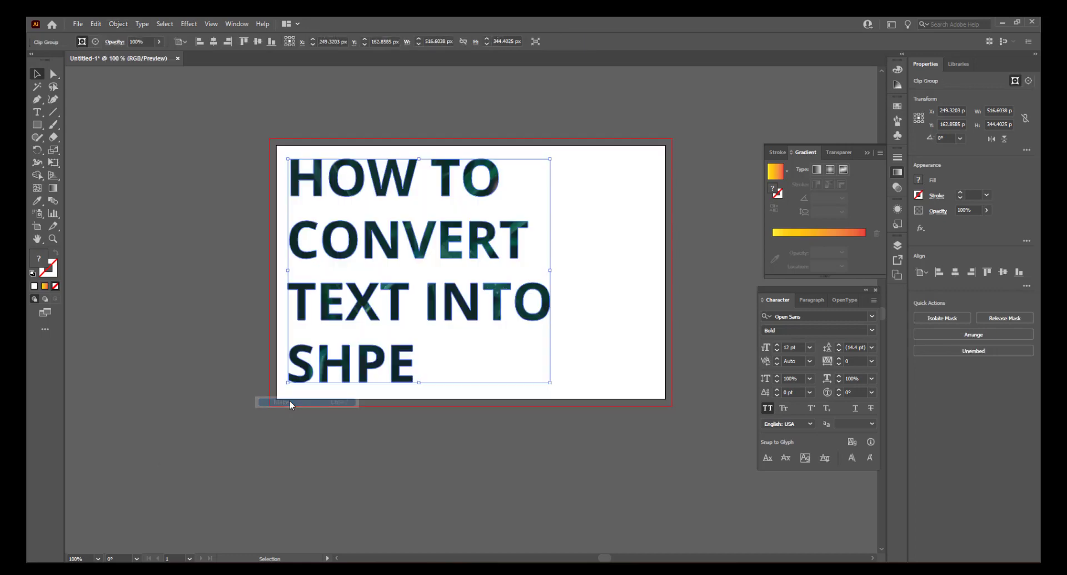
click(169, 200)
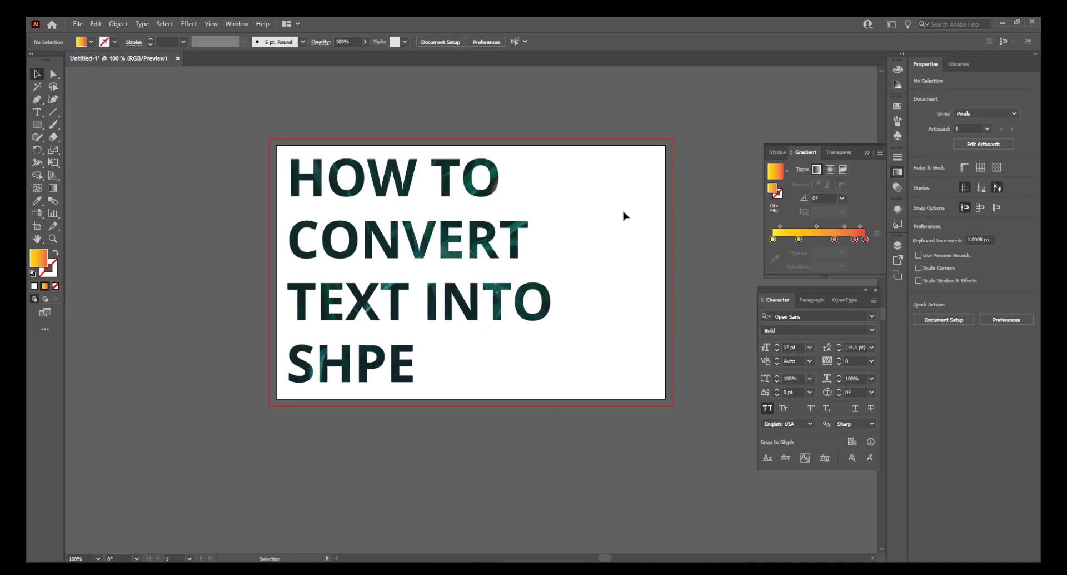
drag(255, 149, 584, 447)
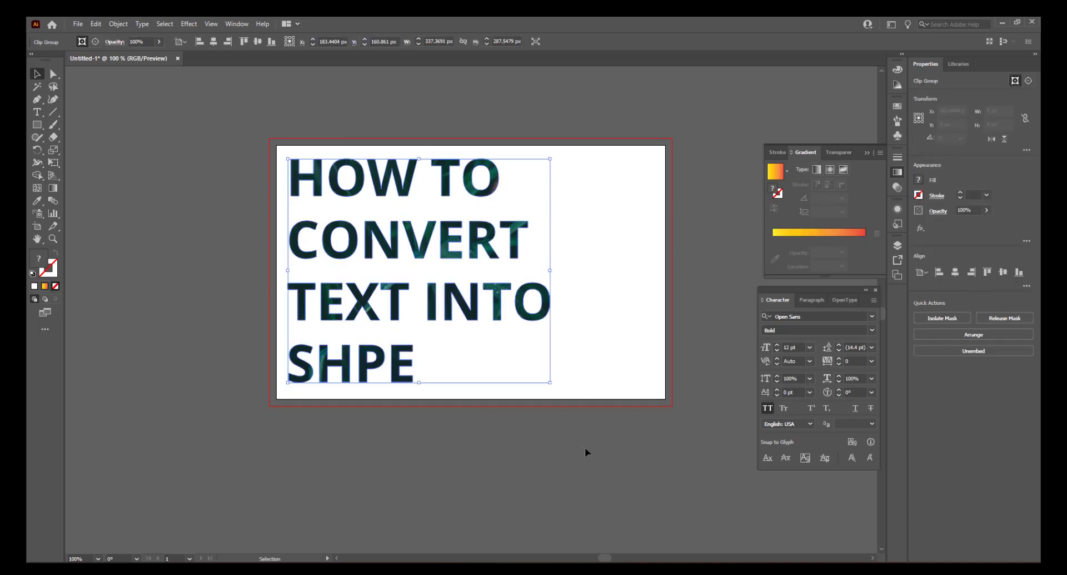
click(610, 324)
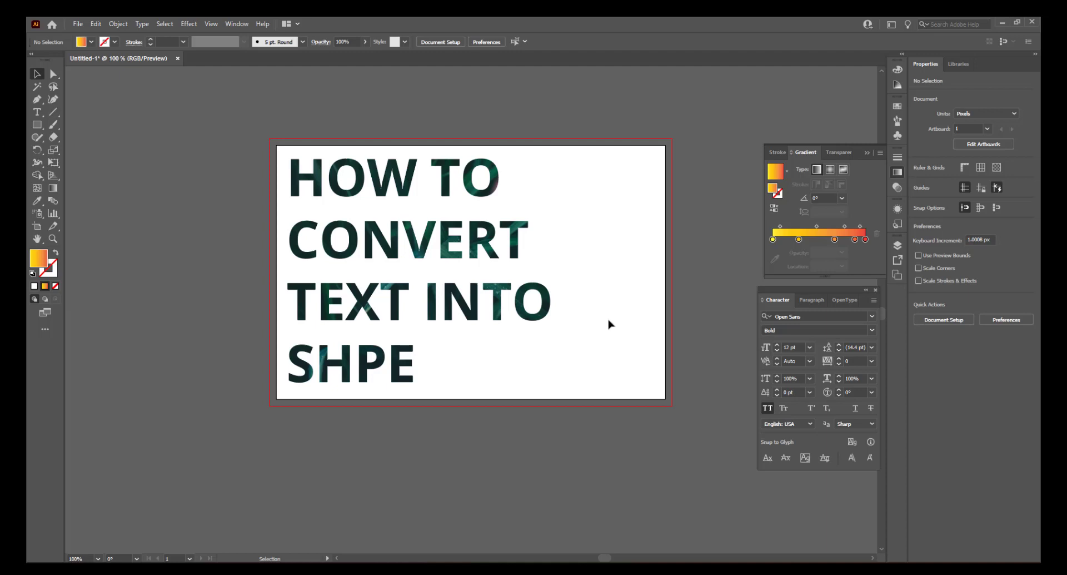